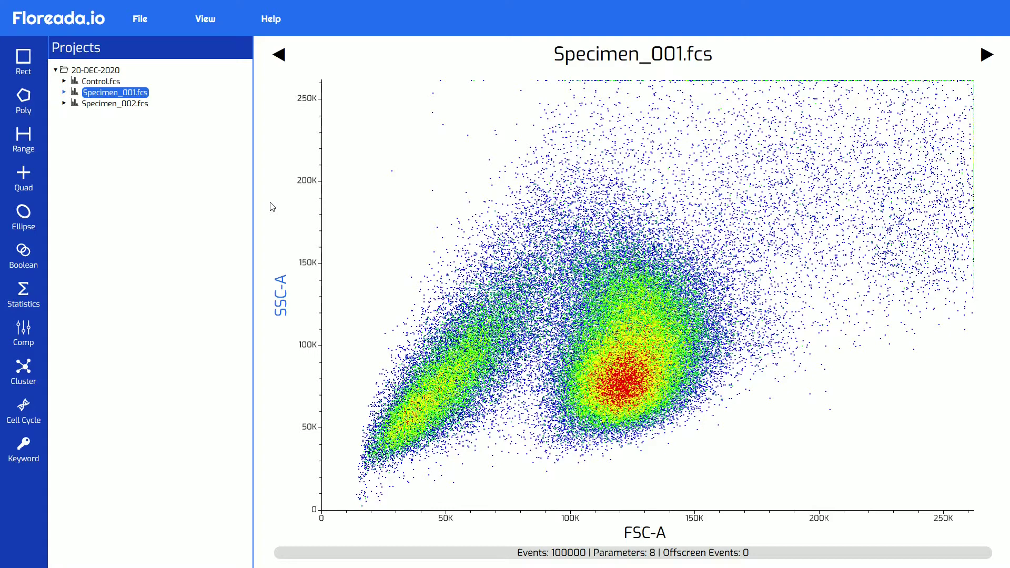
# Draw a rectangular gate over the central population and name it Cells (65.00% of events).
pyautogui.click(20, 57)
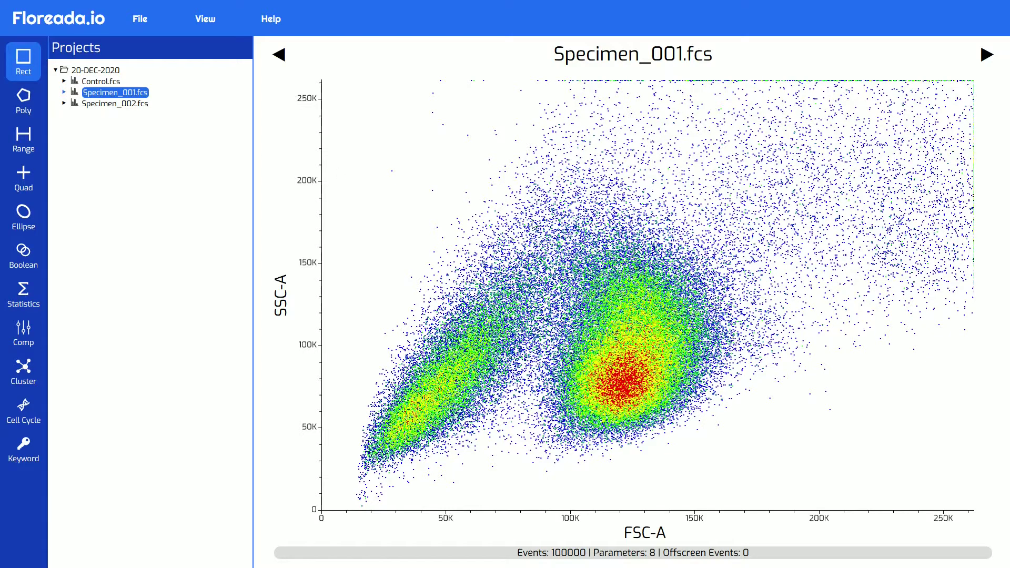
pyautogui.moveTo(548, 240); pyautogui.dragTo(741, 441)
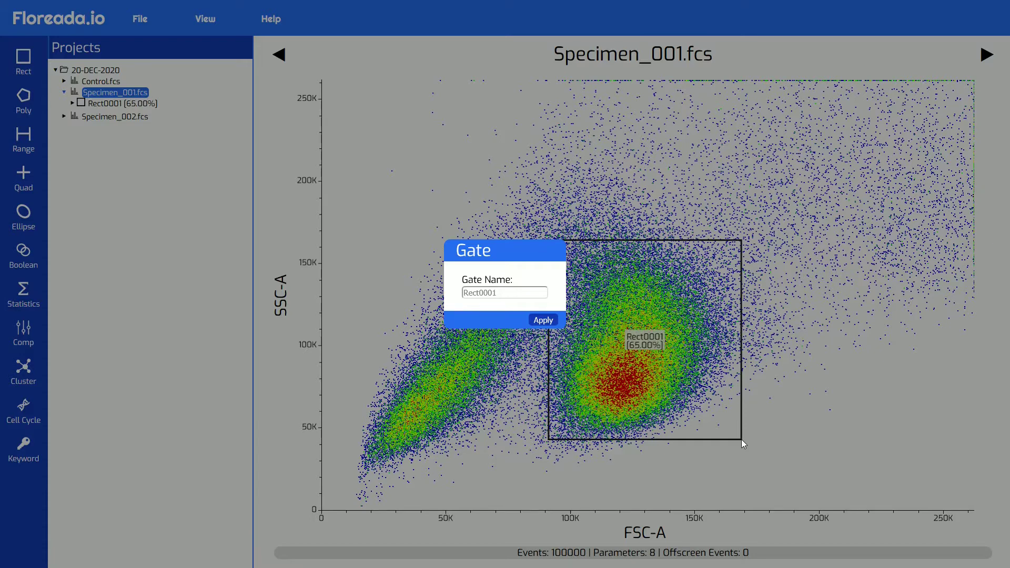
pyautogui.click(518, 293)
pyautogui.write('Cells')
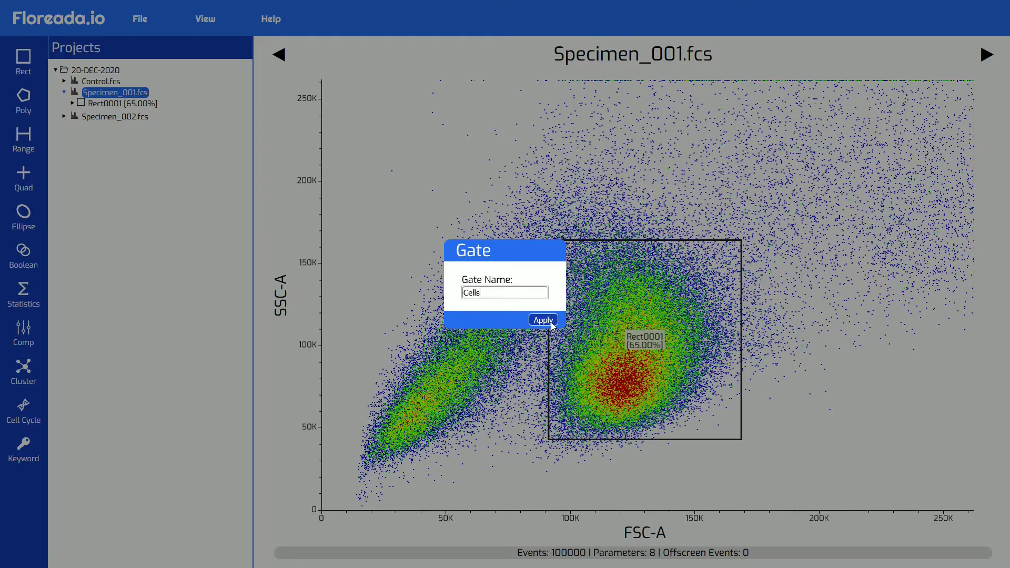
pyautogui.click(543, 321)
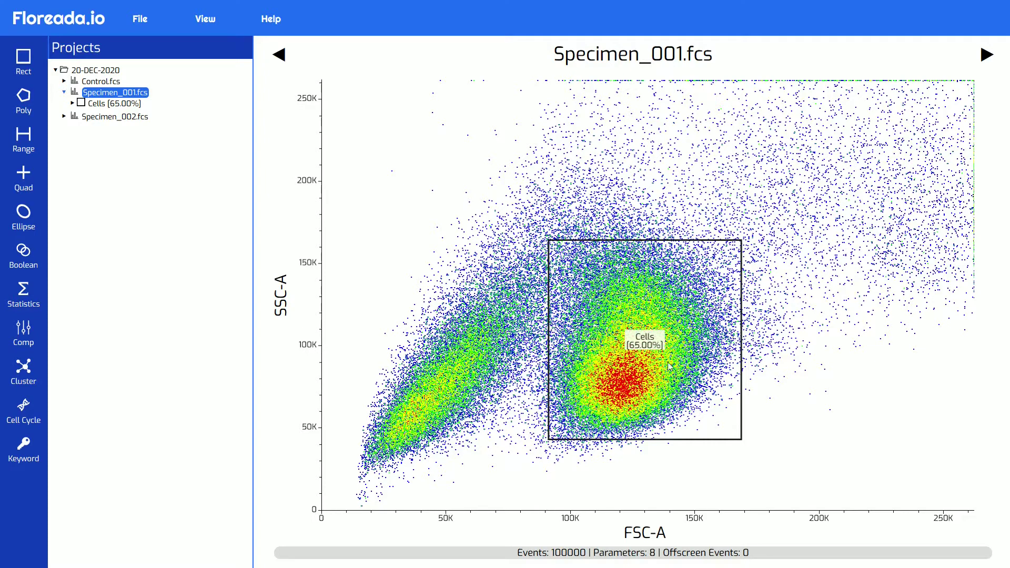
# Pull in the Cells gate's bottom edge and top-right corner and shift it onto the dense core (44.74%).
pyautogui.click(654, 357)
pyautogui.moveTo(549, 439); pyautogui.dragTo(555, 421)
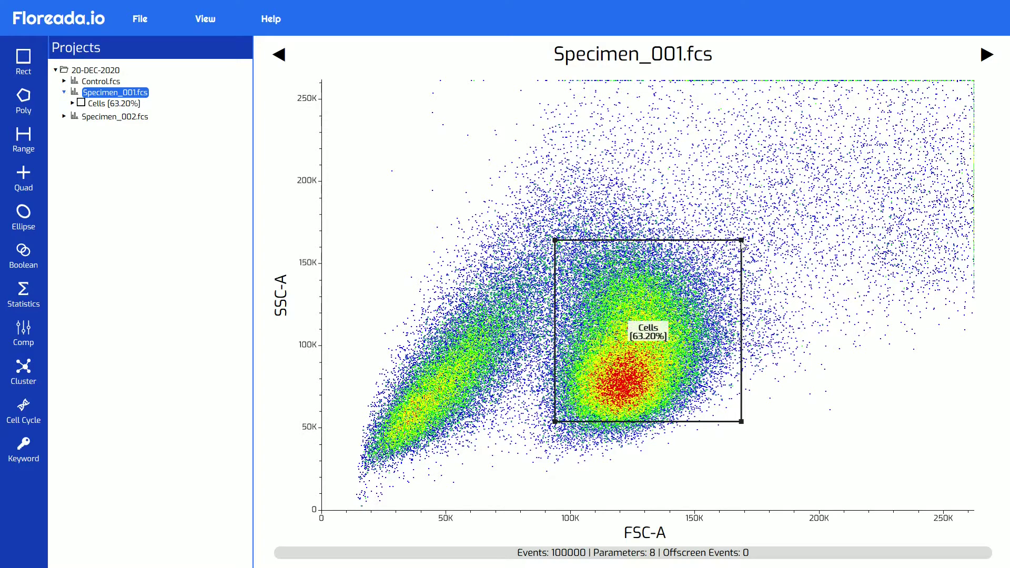
pyautogui.moveTo(744, 244); pyautogui.dragTo(692, 324)
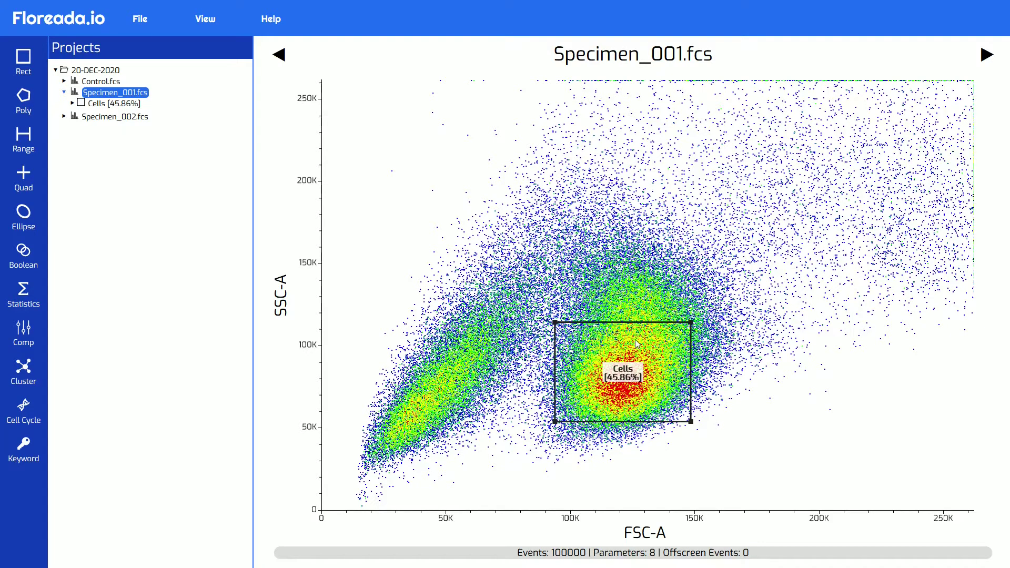
pyautogui.moveTo(635, 339)
pyautogui.mouseDown()
pyautogui.moveTo(471, 358)
pyautogui.moveTo(438, 378)
pyautogui.moveTo(581, 329)
pyautogui.moveTo(638, 348)
pyautogui.mouseUp()
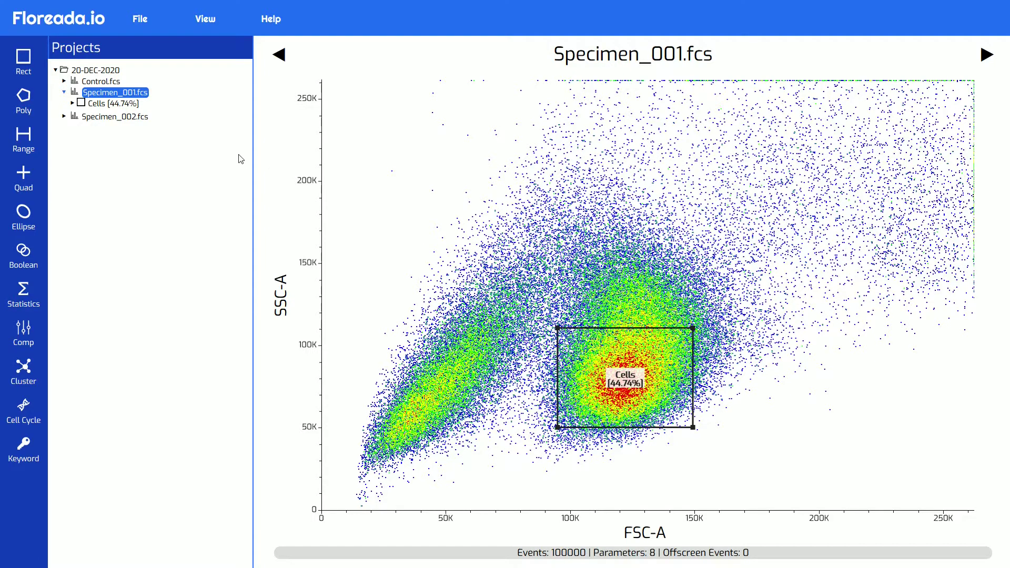
# Prefix the Cells gate name with 'Awesome' so it becomes AwesomeCells.
pyautogui.doubleClick(100, 104)
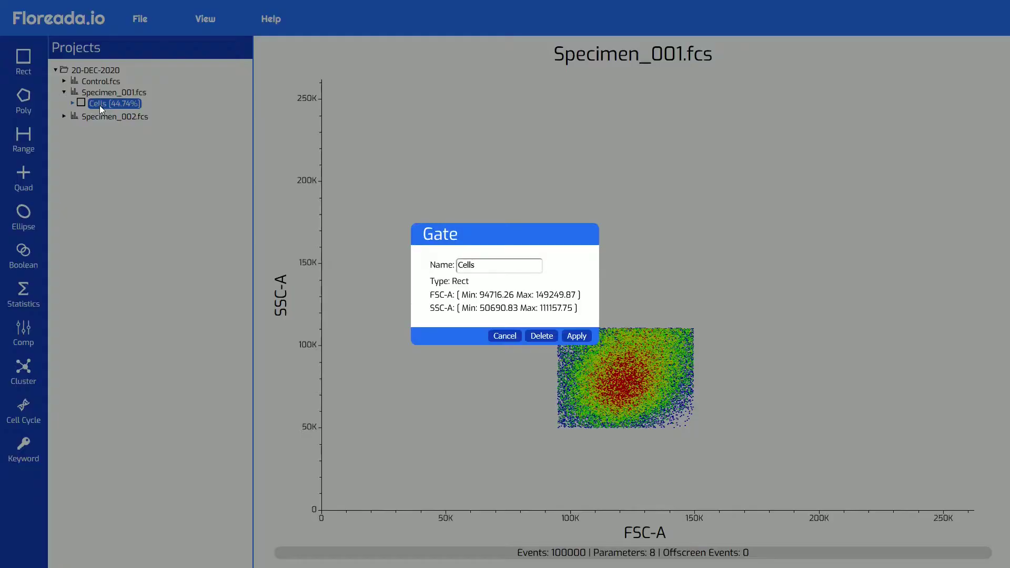
pyautogui.click(486, 266)
pyautogui.press('Home')
pyautogui.write('Awesome')
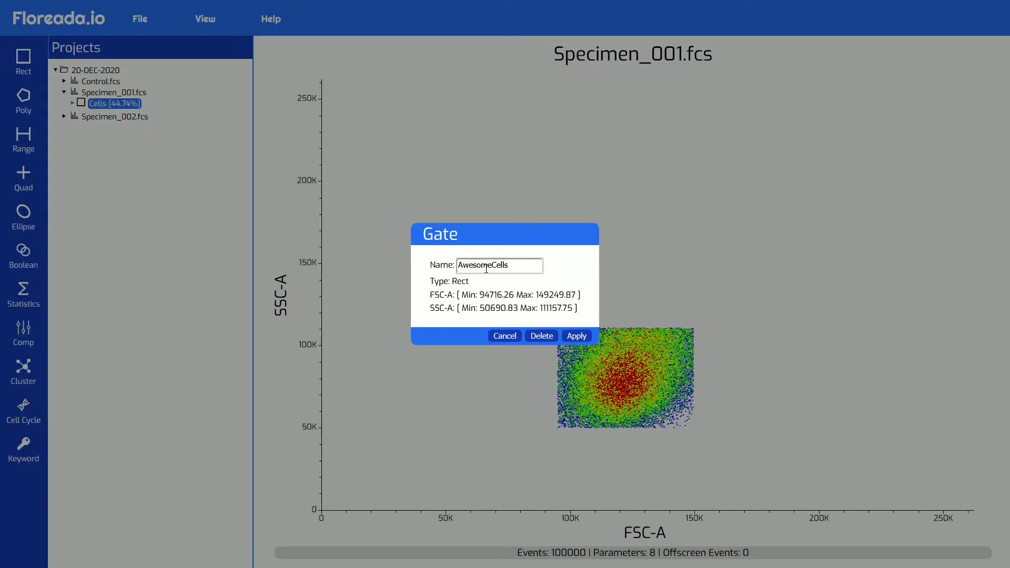
pyautogui.click(574, 337)
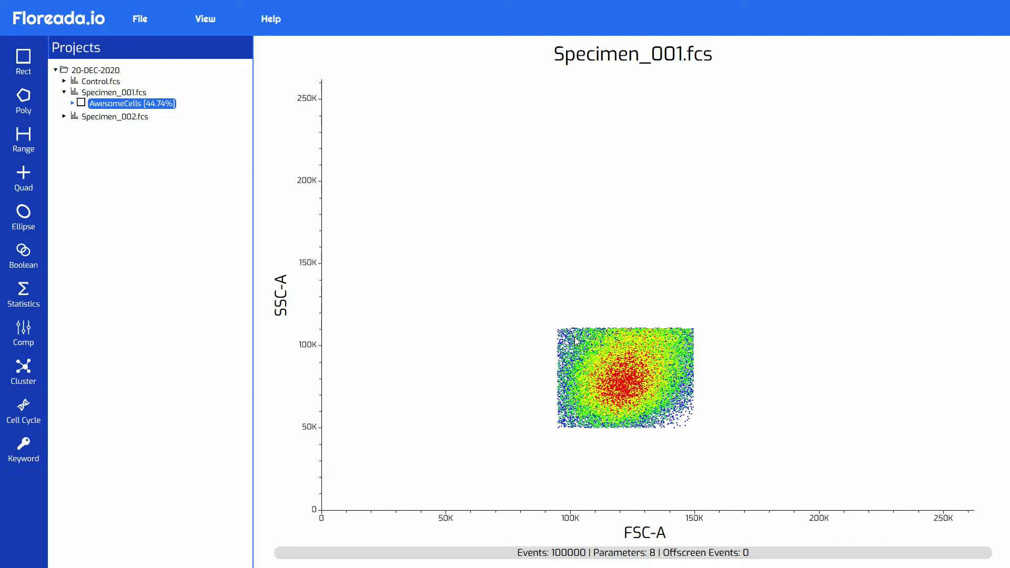
pyautogui.rightClick(125, 107)
# Delete AwesomeCells from the Projects tree, leaving all 100000 events ungated.
pyautogui.click(136, 127)
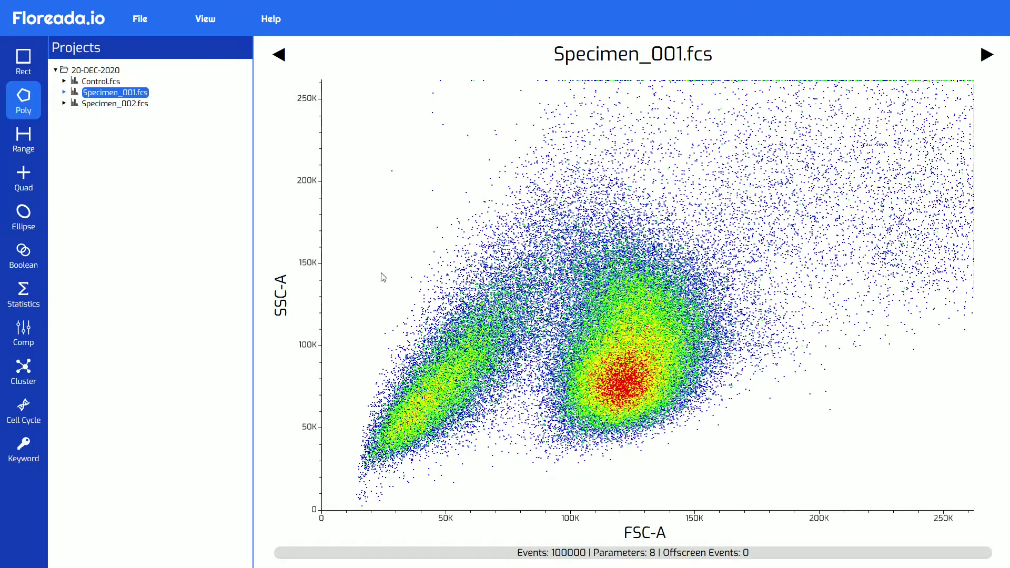
# Trace a closed polygon around the lower-left population and keep the default name Poly0002 (25.35%).
pyautogui.click(359, 388)
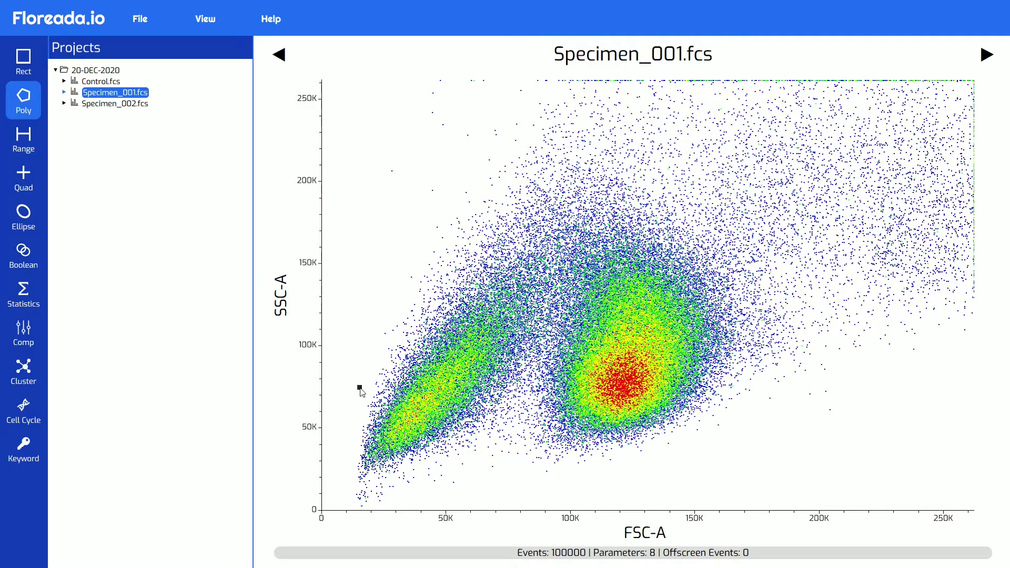
pyautogui.click(356, 484)
pyautogui.click(412, 485)
pyautogui.click(514, 415)
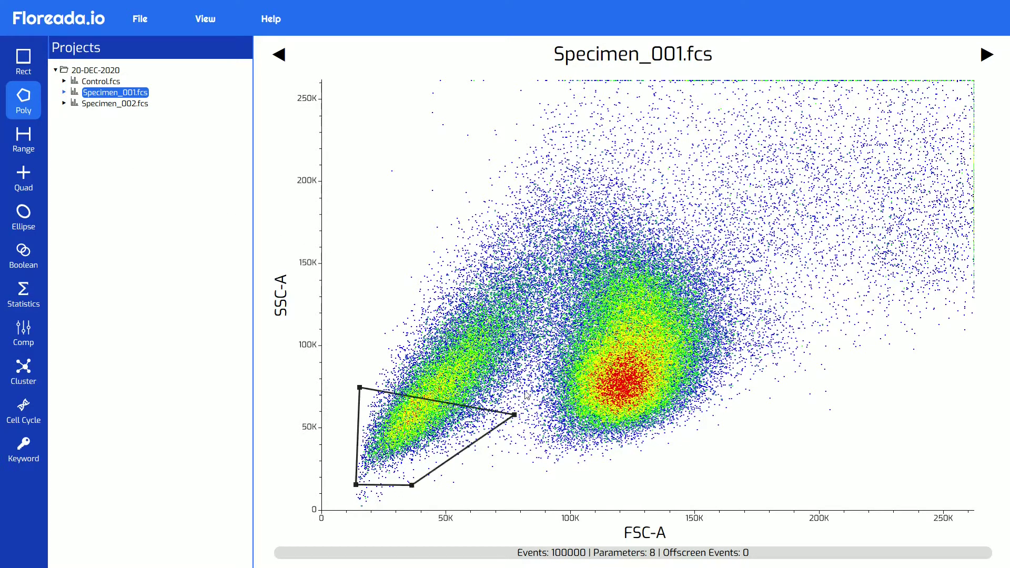
pyautogui.click(536, 354)
pyautogui.click(546, 273)
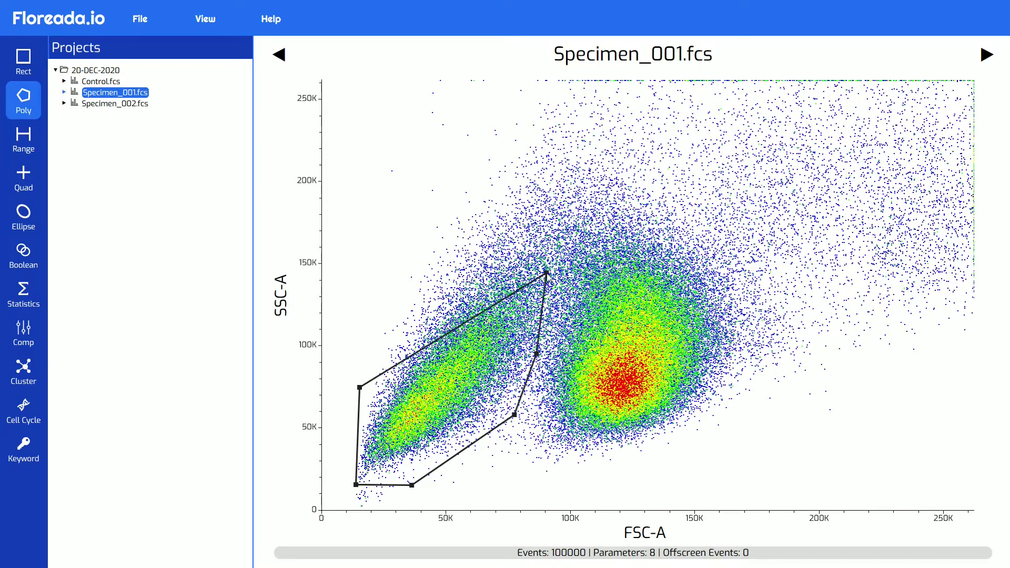
pyautogui.click(457, 265)
pyautogui.click(393, 337)
pyautogui.click(393, 337)
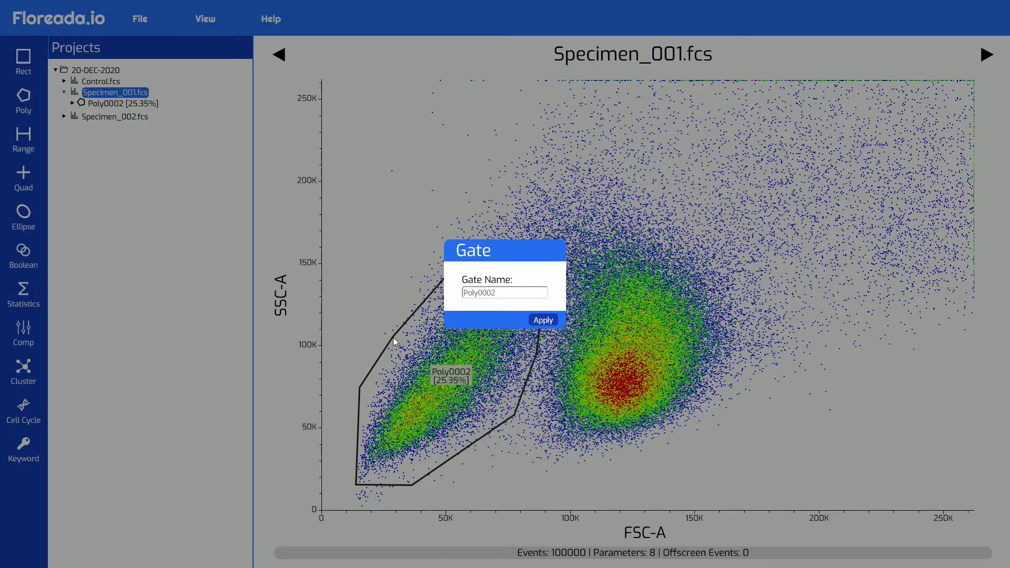
pyautogui.click(542, 320)
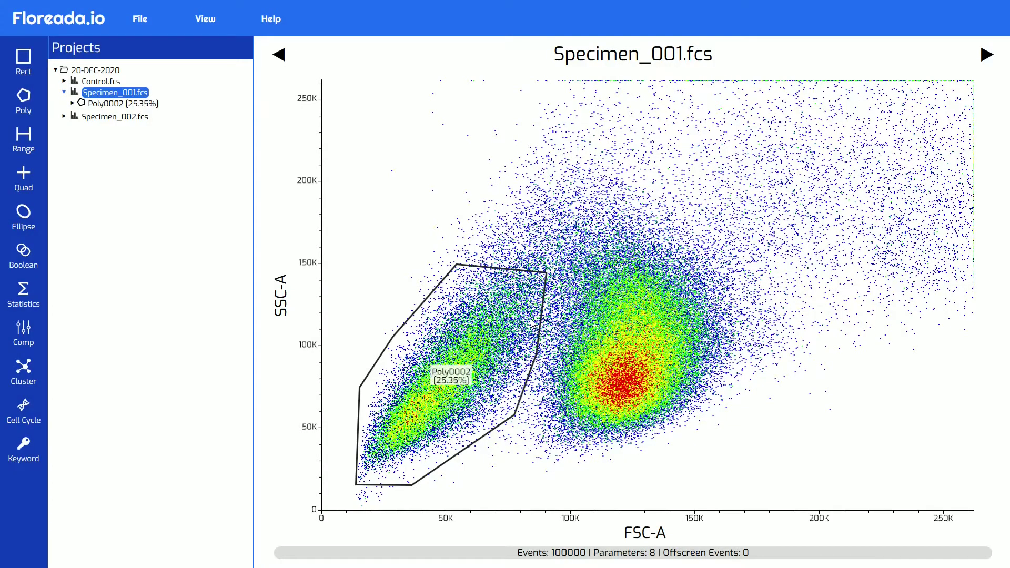
# Draw Ellipse0003 over the central population, then narrow it to capture 54.24% of events.
pyautogui.click(24, 216)
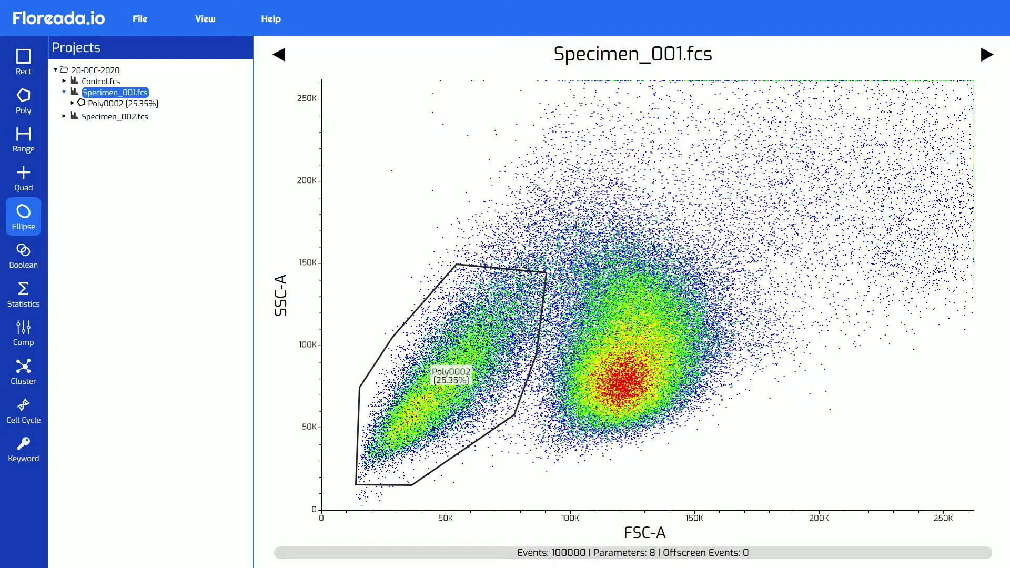
pyautogui.moveTo(555, 446); pyautogui.dragTo(690, 263)
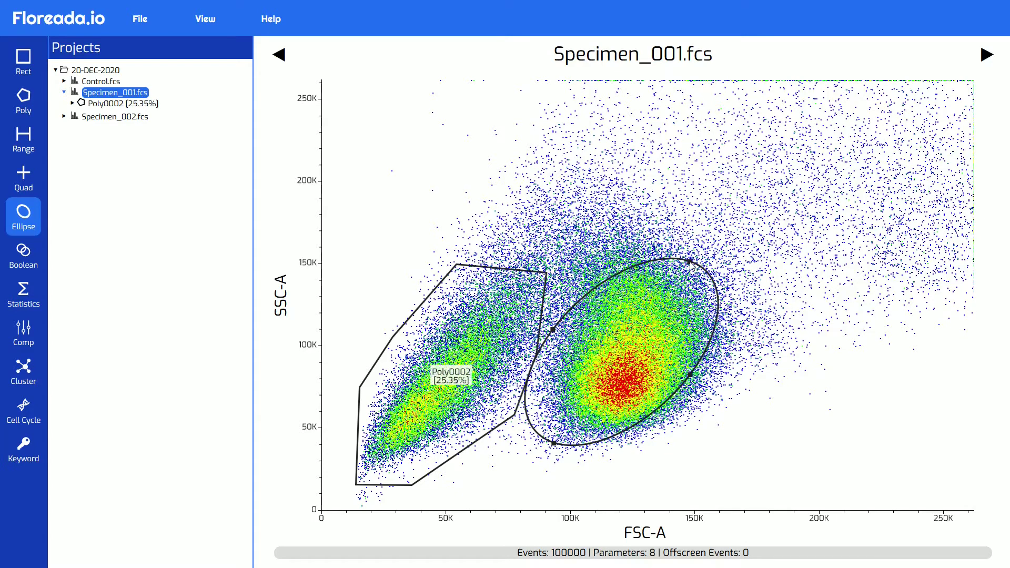
pyautogui.moveTo(691, 263); pyautogui.dragTo(690, 290)
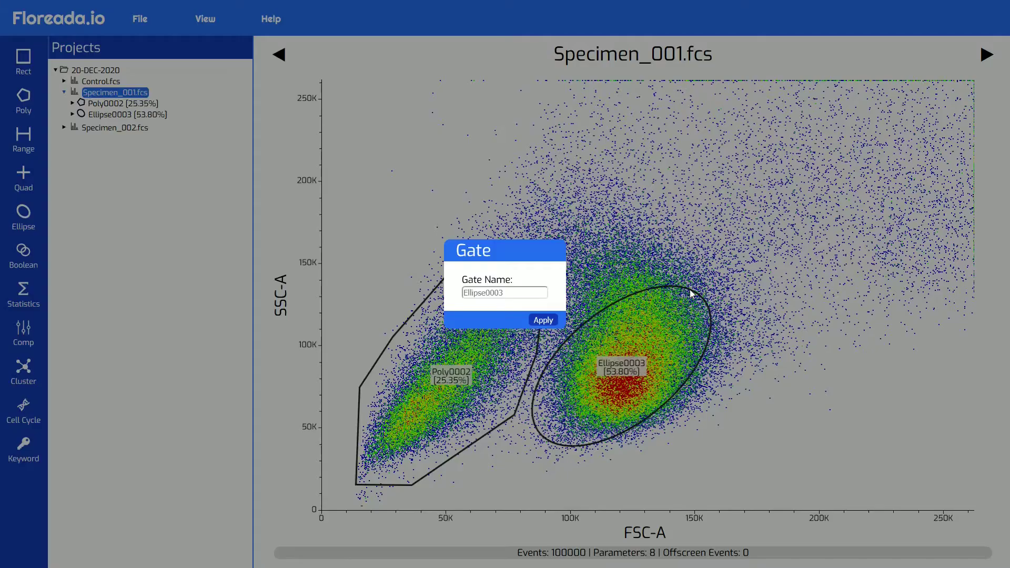
pyautogui.click(547, 322)
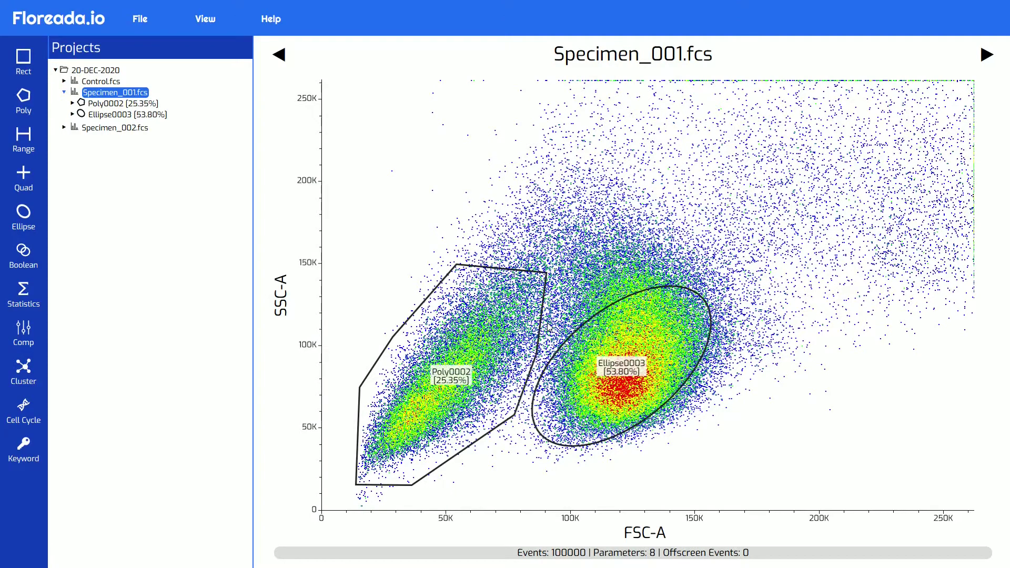
pyautogui.click(654, 377)
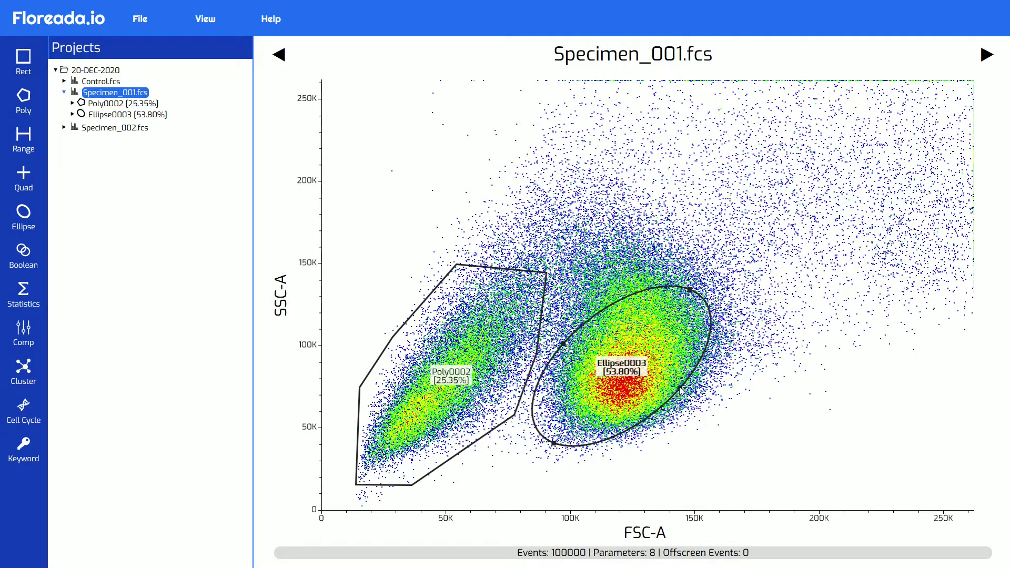
pyautogui.moveTo(679, 388)
pyautogui.mouseDown()
pyautogui.moveTo(664, 391)
pyautogui.moveTo(676, 401)
pyautogui.mouseUp()
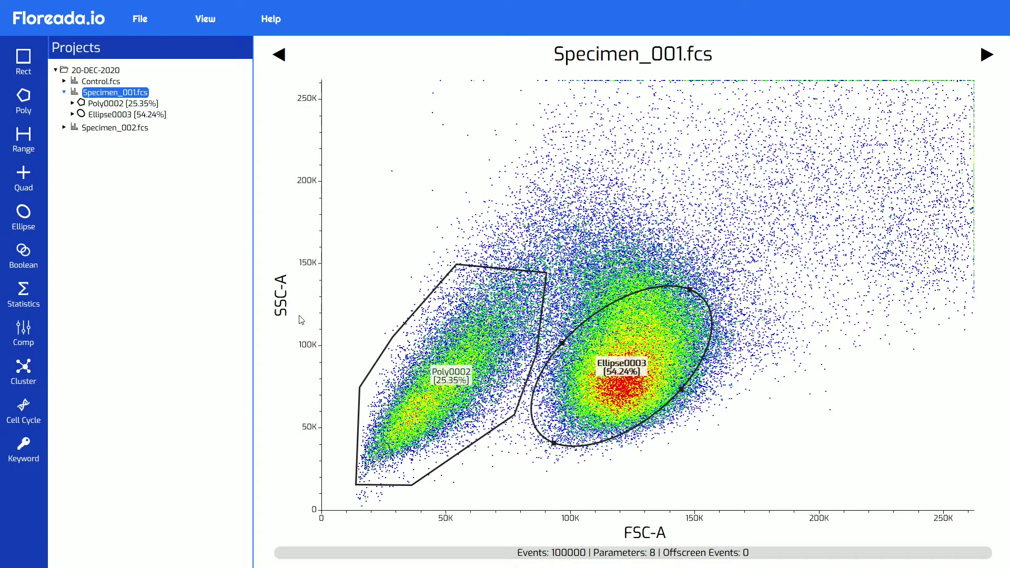
# Add range gate Range0004 from about 158K to 220K FSC-A, holding 3.58% of events.
pyautogui.click(31, 139)
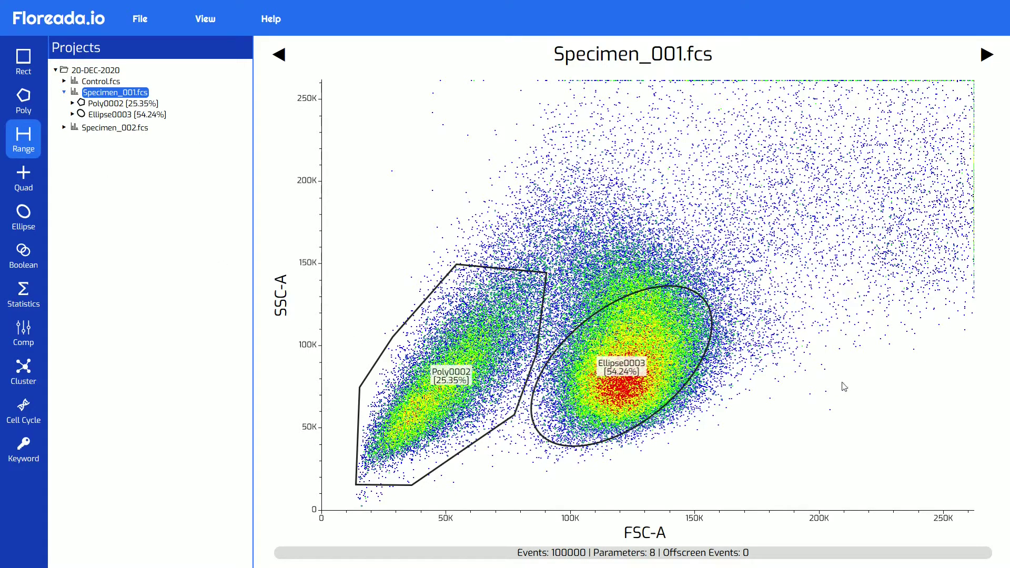
pyautogui.moveTo(714, 397); pyautogui.dragTo(869, 416)
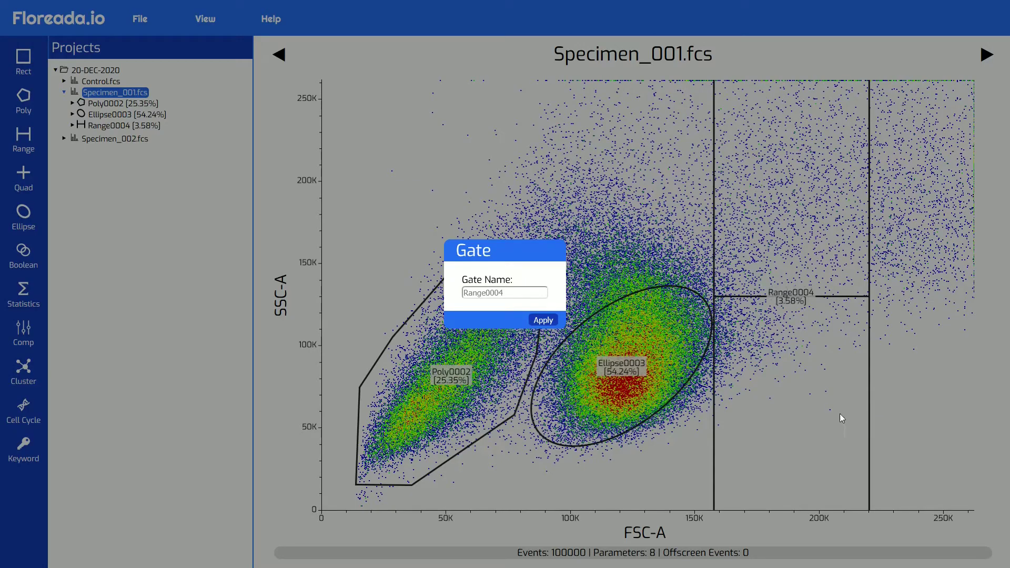
pyautogui.click(542, 321)
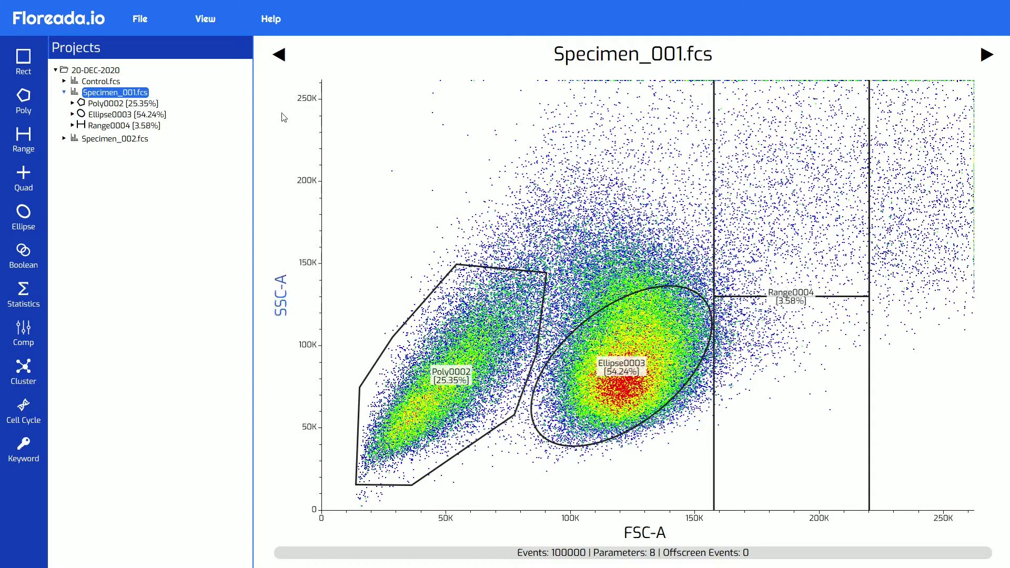
# Preview Poly0002's events, then step back to Specimen_001's full plot.
pyautogui.click(135, 103)
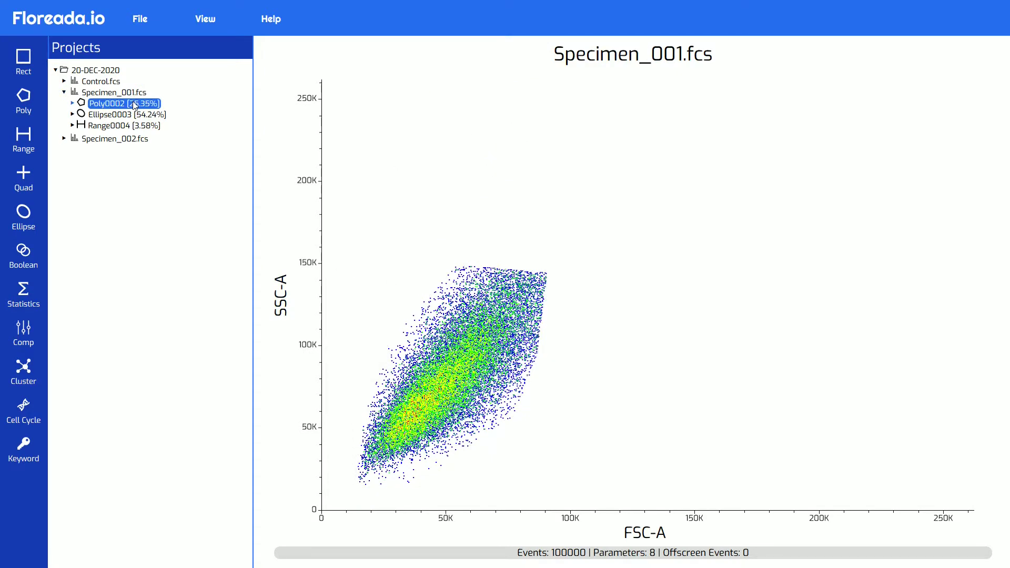
pyautogui.press('Left')
pyautogui.press('Left')
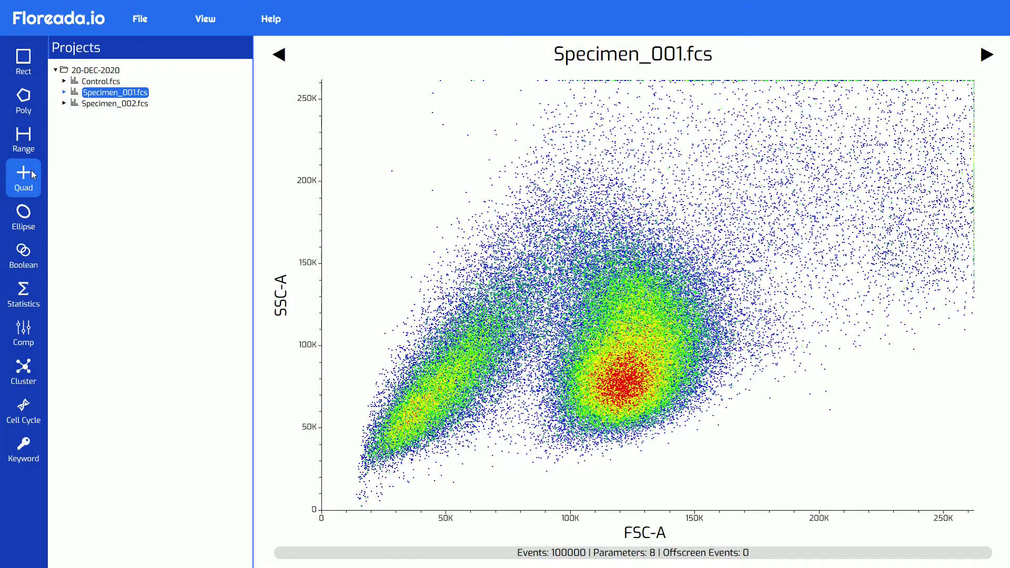
# Place the quadrant crosshair near 93K FSC-A, 160K SSC-A, splitting events 0.72/6.48/27.00/65.79%.
pyautogui.click(551, 242)
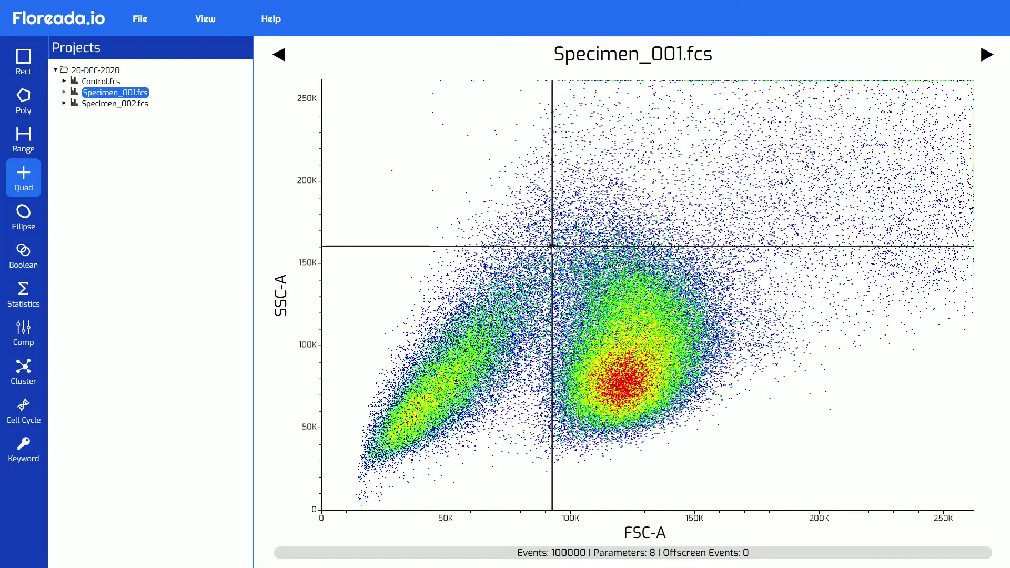
pyautogui.click(552, 246)
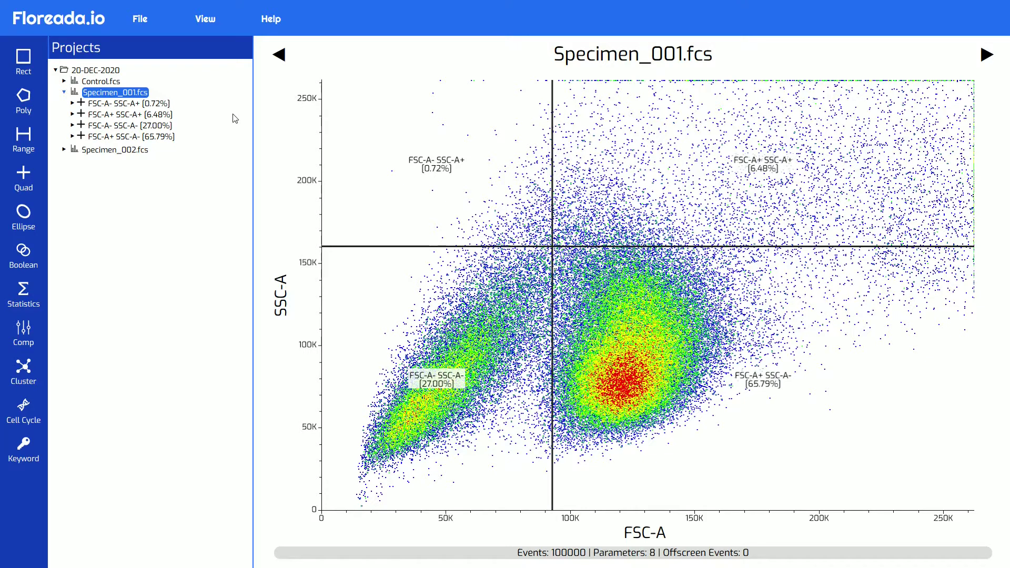
# Rename the lower-right FSC-A+ SSC-A- quadrant (65.79%) to CoolQuad and reselect Specimen_001.fcs.
pyautogui.doubleClick(138, 138)
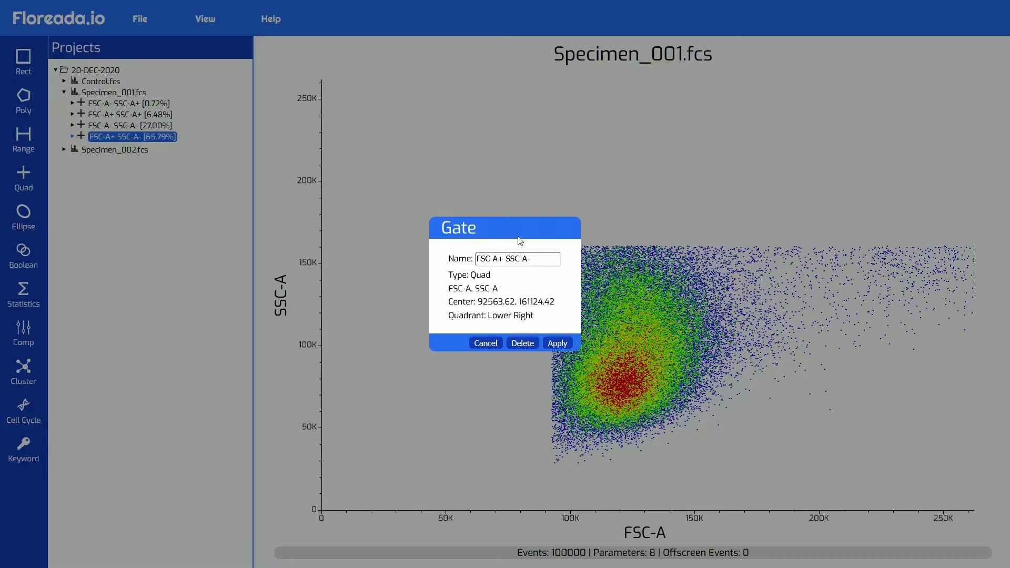
pyautogui.moveTo(561, 261); pyautogui.dragTo(476, 258)
pyautogui.press('BackSpace')
pyautogui.write('CoolQuad')
pyautogui.click(570, 345)
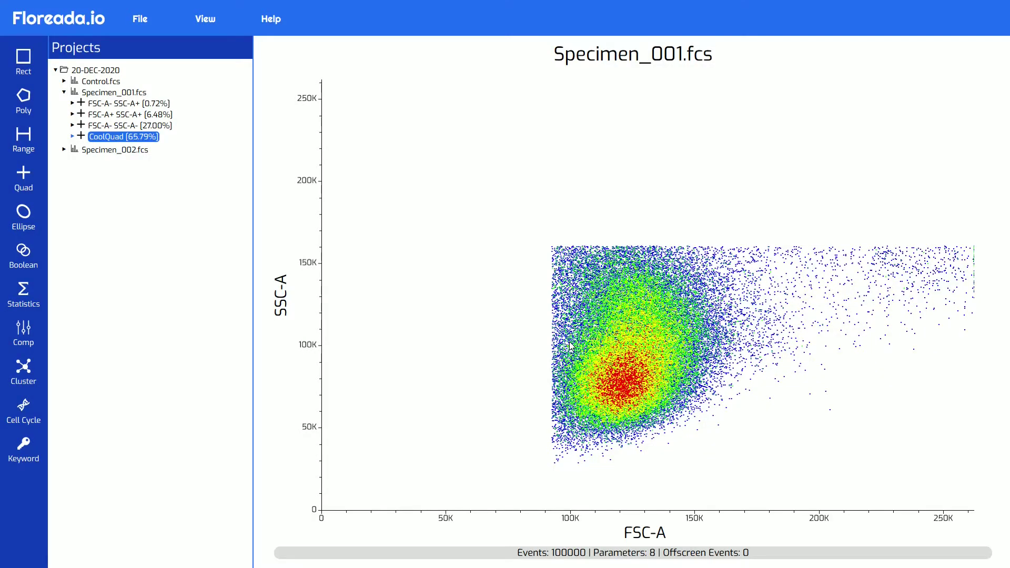
pyautogui.click(121, 95)
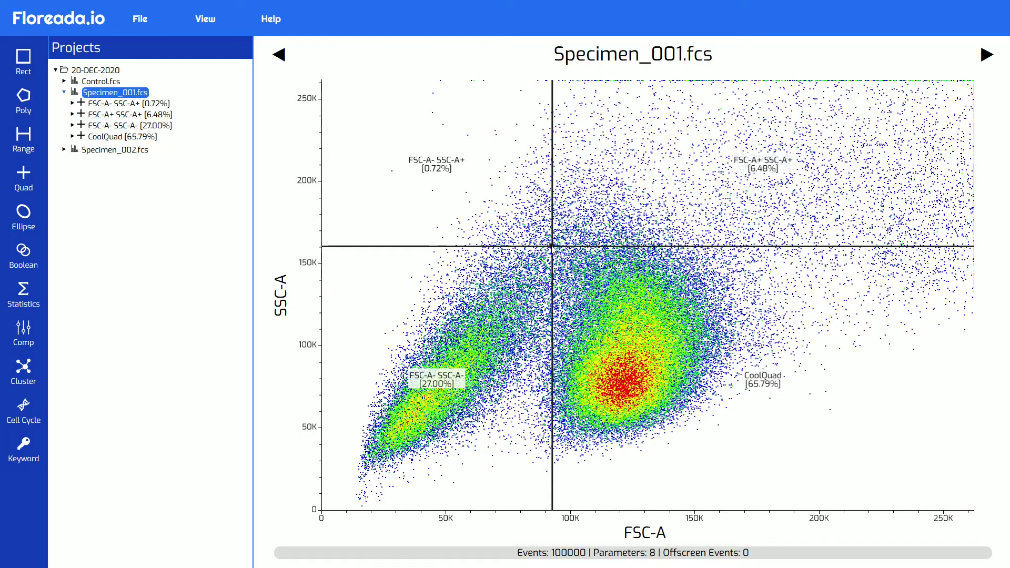
# Shift the quadrant centre lower-left, then delete CoolQuad and the other three quadrant gates.
pyautogui.moveTo(551, 248); pyautogui.dragTo(518, 332)
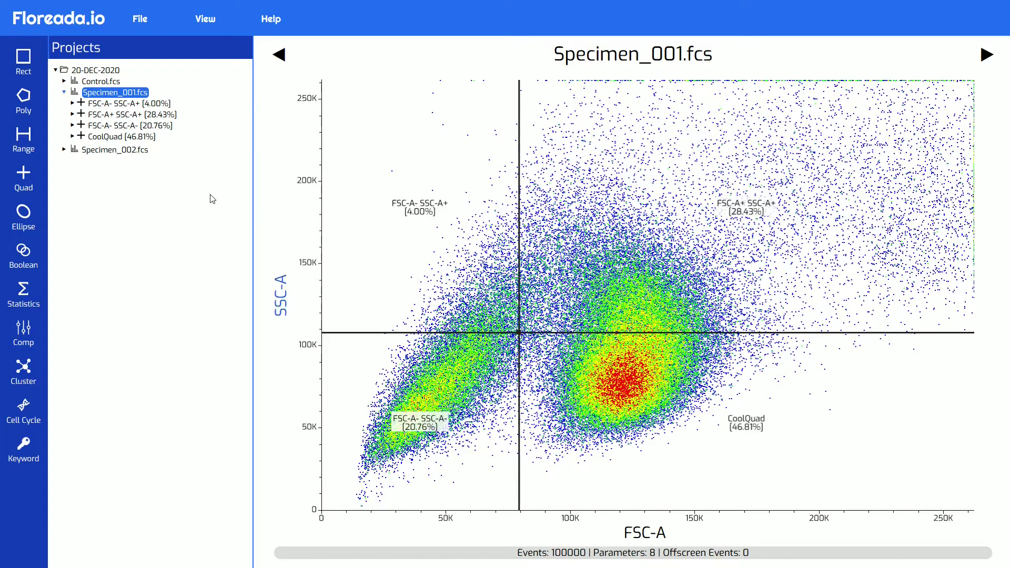
pyautogui.rightClick(127, 128)
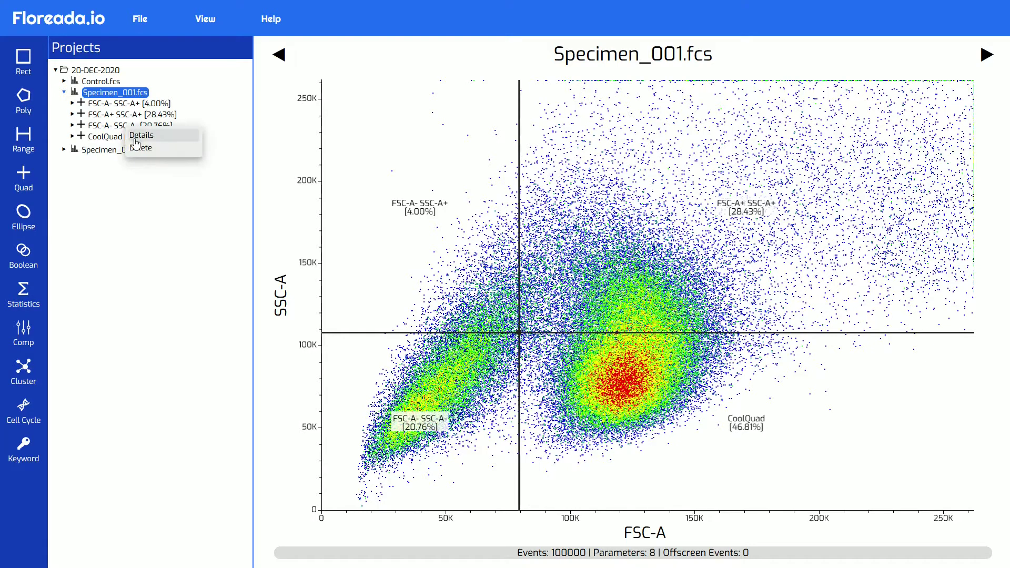
pyautogui.click(137, 149)
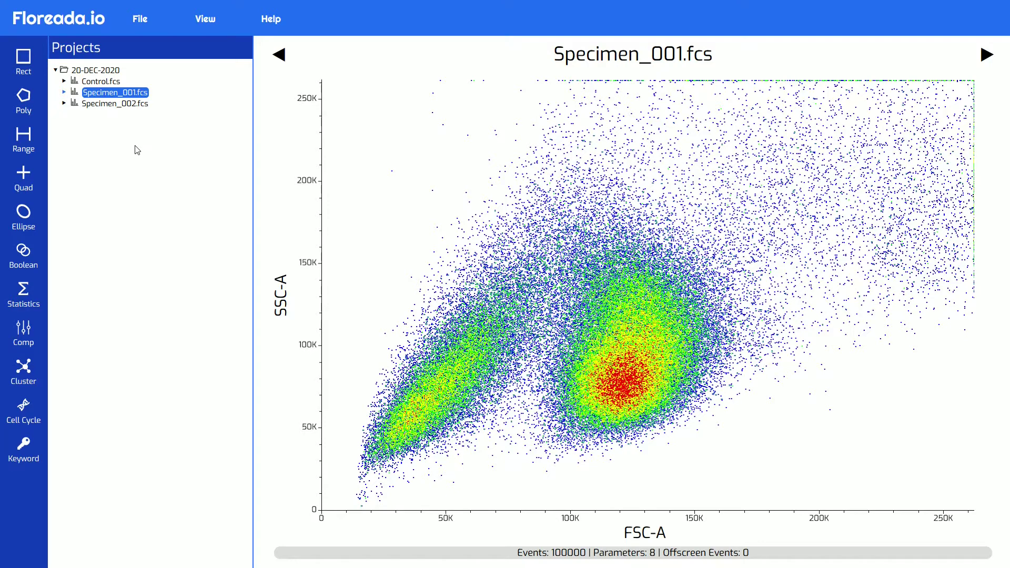
# Draw rectangle gate Rect0010 around the main cell cluster (67.24%) and view only its events.
pyautogui.click(30, 71)
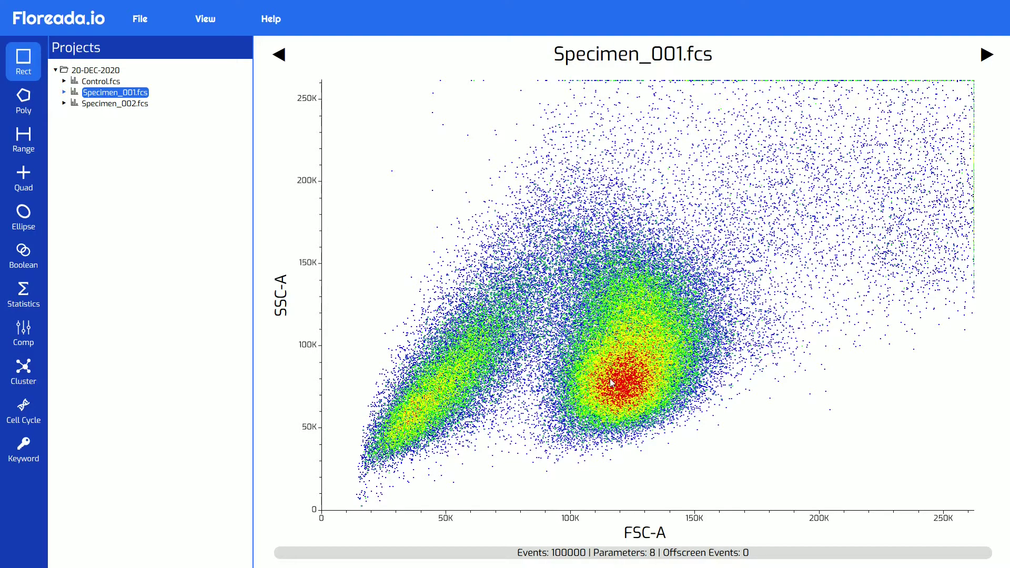
pyautogui.moveTo(535, 461); pyautogui.dragTo(766, 230)
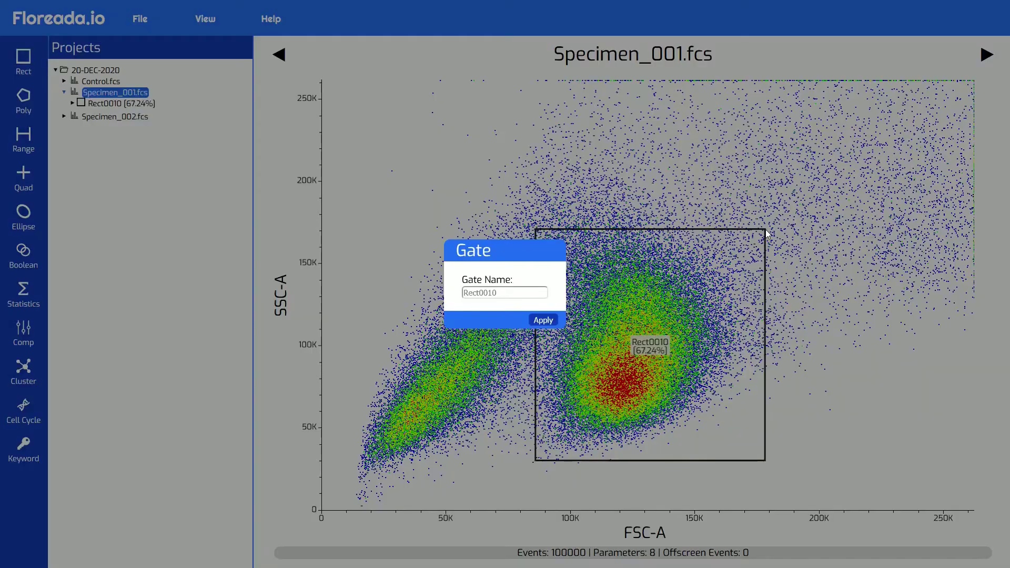
pyautogui.click(545, 319)
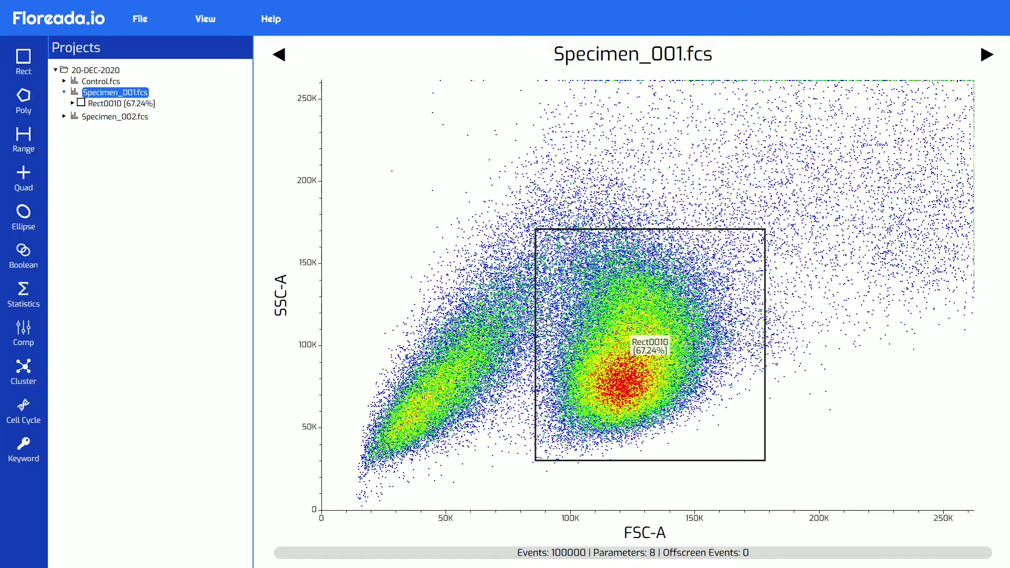
pyautogui.click(138, 105)
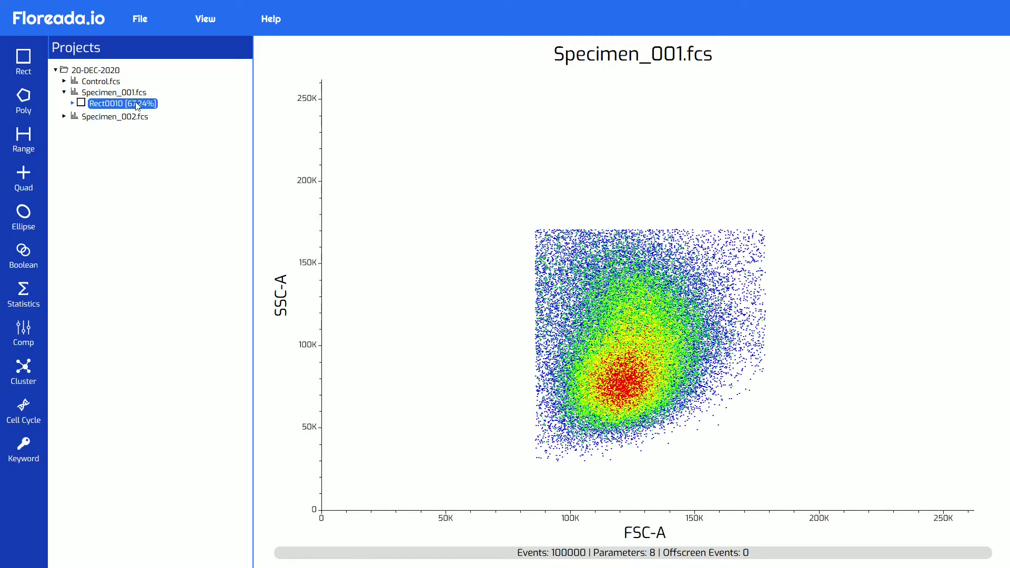
# Put GFP-A on the x-axis against SSC-A and lower the GFP-A axis maximum to 100000.
pyautogui.click(636, 537)
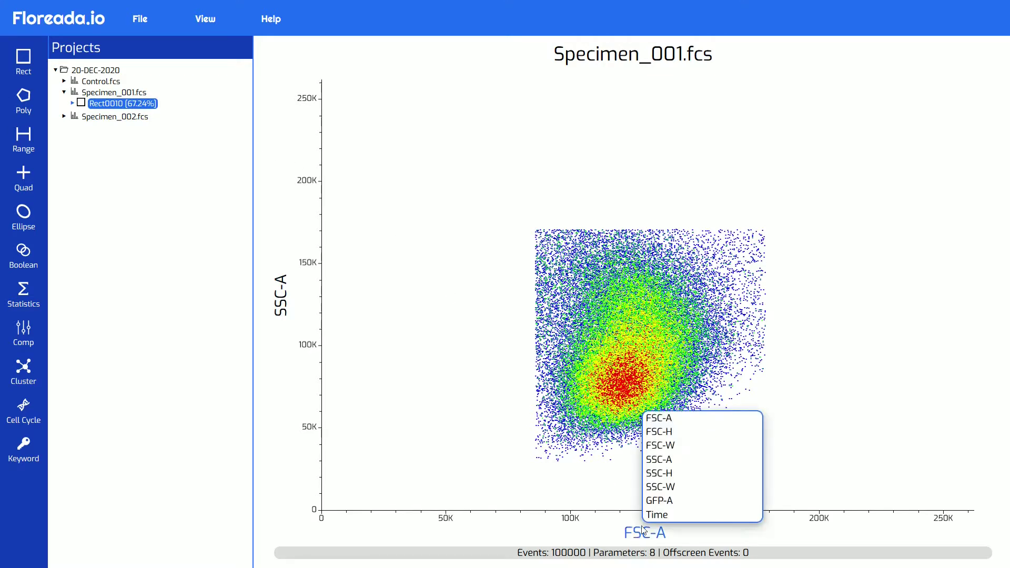
pyautogui.click(659, 504)
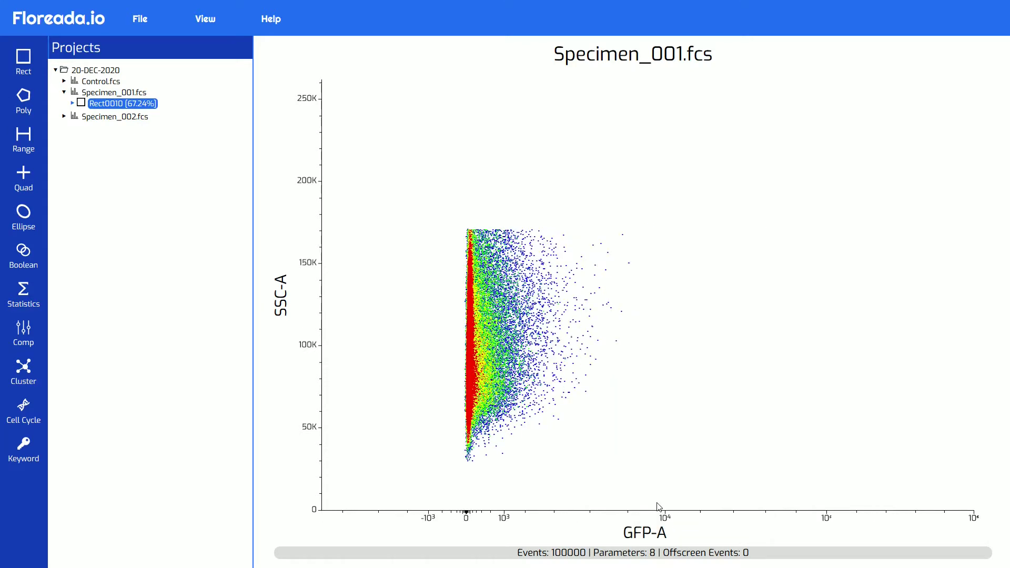
pyautogui.click(466, 518)
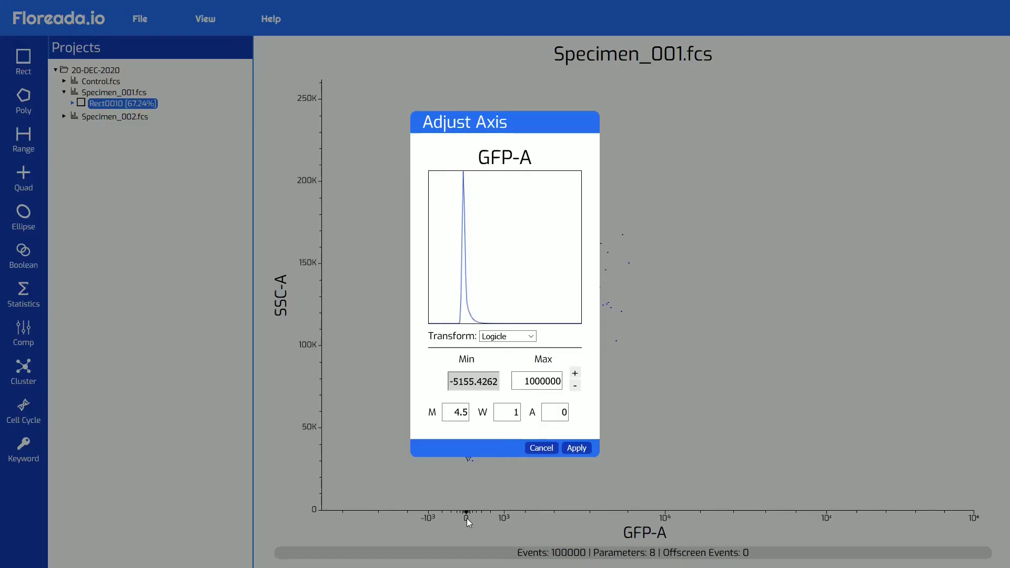
pyautogui.click(574, 387)
pyautogui.click(576, 447)
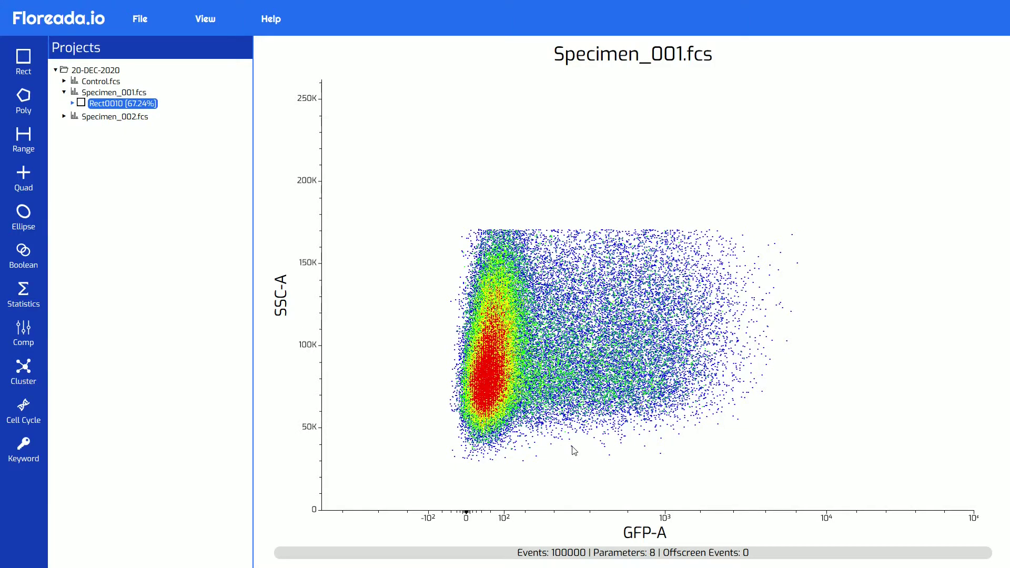
# Draw a rectangle sub-gate named GFP+ around the high GFP-A events (22.55% of Rect0010).
pyautogui.click(29, 60)
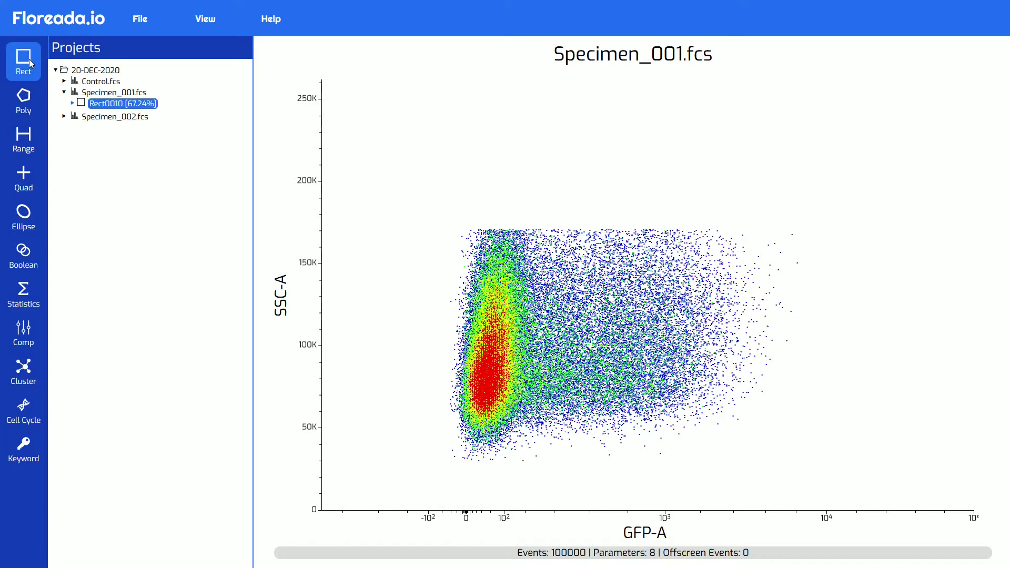
pyautogui.moveTo(546, 447)
pyautogui.mouseDown()
pyautogui.moveTo(635, 161)
pyautogui.moveTo(818, 192)
pyautogui.mouseUp()
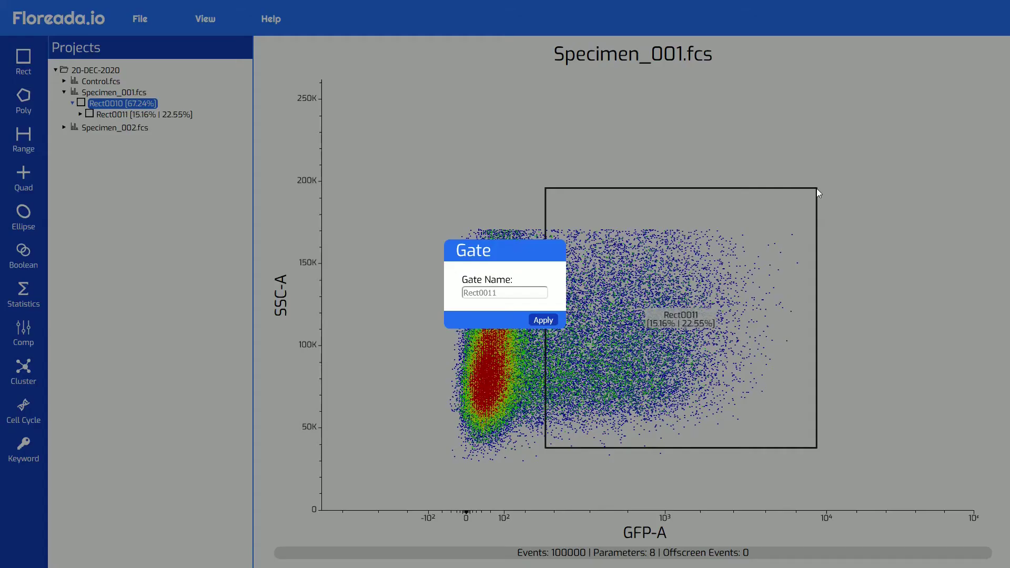
pyautogui.click(492, 298)
pyautogui.write('GFP+')
pyautogui.click(537, 322)
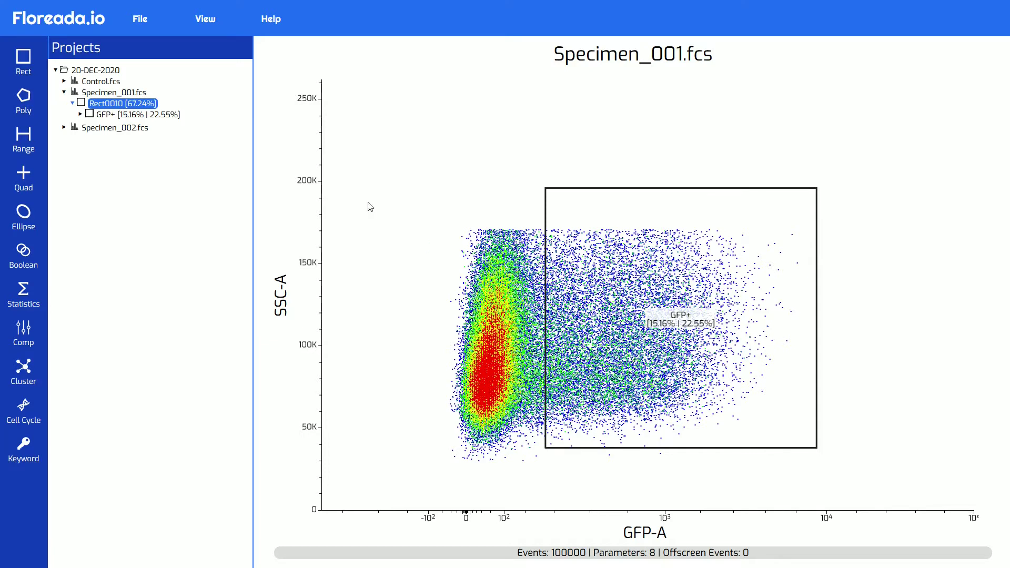
# Drop Rect0010 onto Specimen_002.fcs, copying it and GFP+ (44.82% and 10.89%).
pyautogui.moveTo(132, 104); pyautogui.dragTo(110, 141)
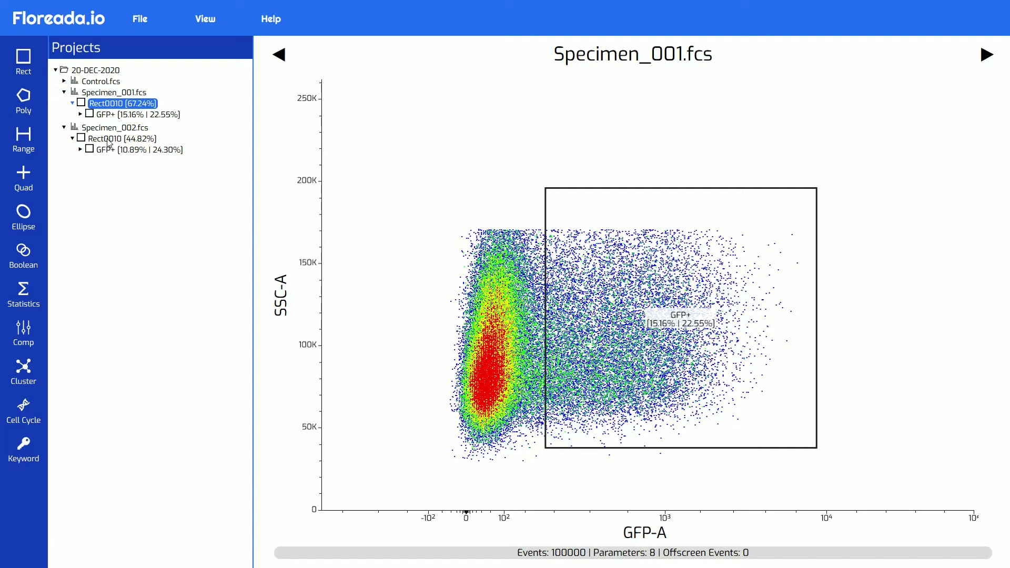
# Check Specimen_002's copied Rect0010 gate, then show Specimen_001 and nudge its Rect0010 gate slightly.
pyautogui.click(109, 140)
pyautogui.press('Left')
pyautogui.press('Left')
pyautogui.press('Left')
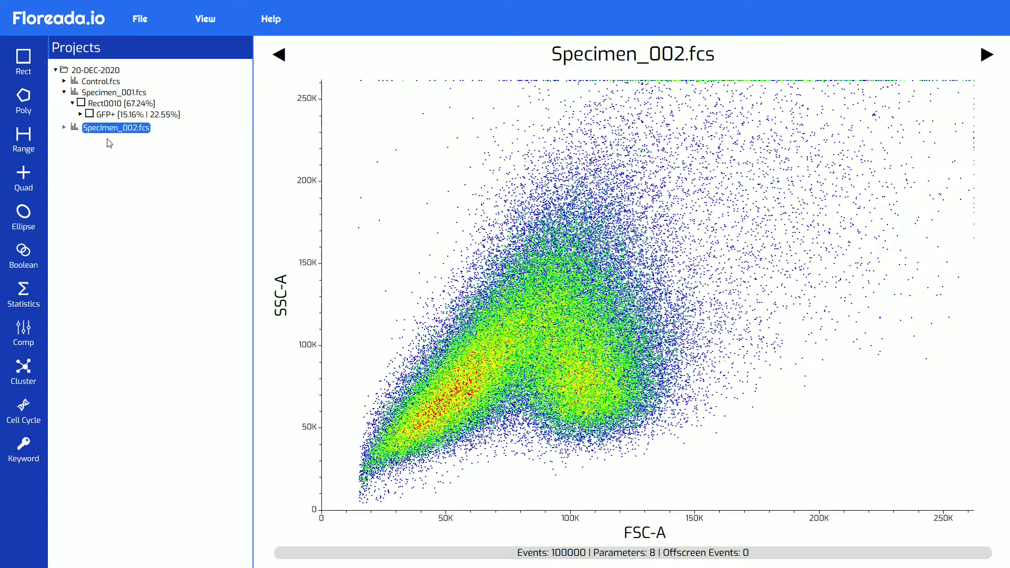
pyautogui.click(90, 96)
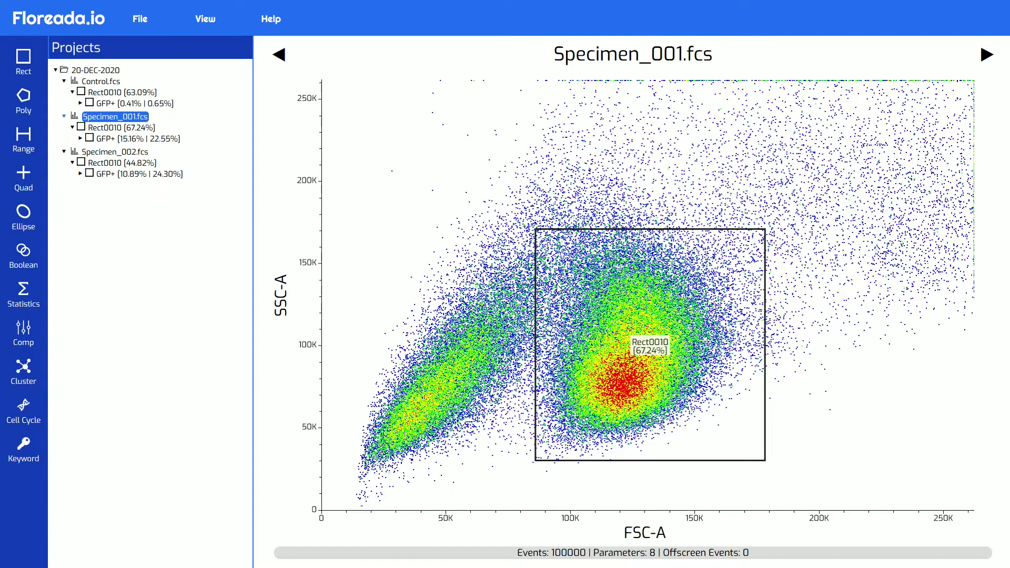
pyautogui.moveTo(587, 300)
pyautogui.mouseDown()
pyautogui.moveTo(564, 297)
pyautogui.moveTo(592, 300)
pyautogui.mouseUp()
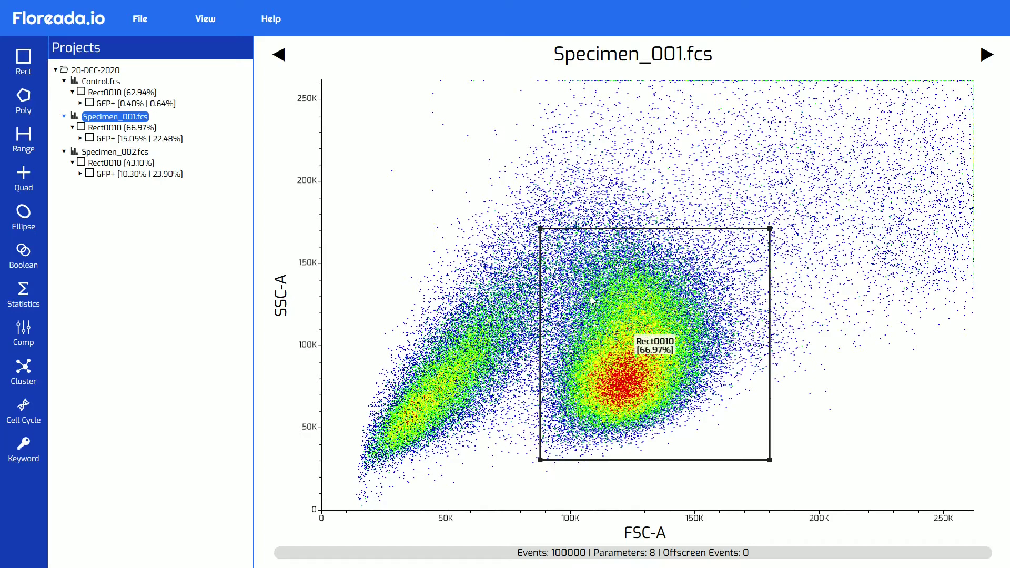
# Drill into Specimen_001's Rect0010 events as SSC-A vs GFP-A, with GFP+ at 15.05% overall.
pyautogui.doubleClick(591, 301)
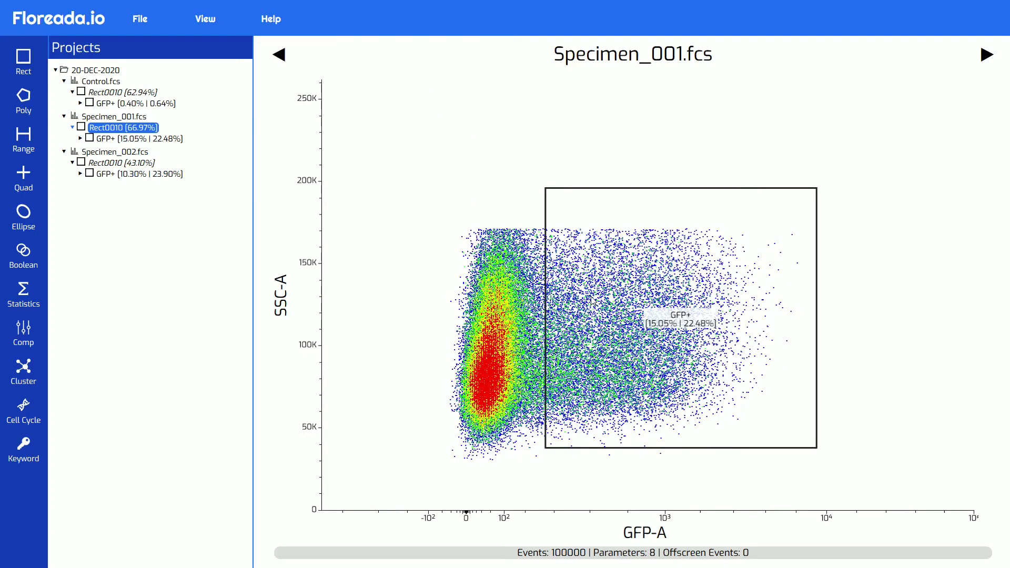
pyautogui.press('Up')
pyautogui.press('Down')
pyautogui.press('Up')
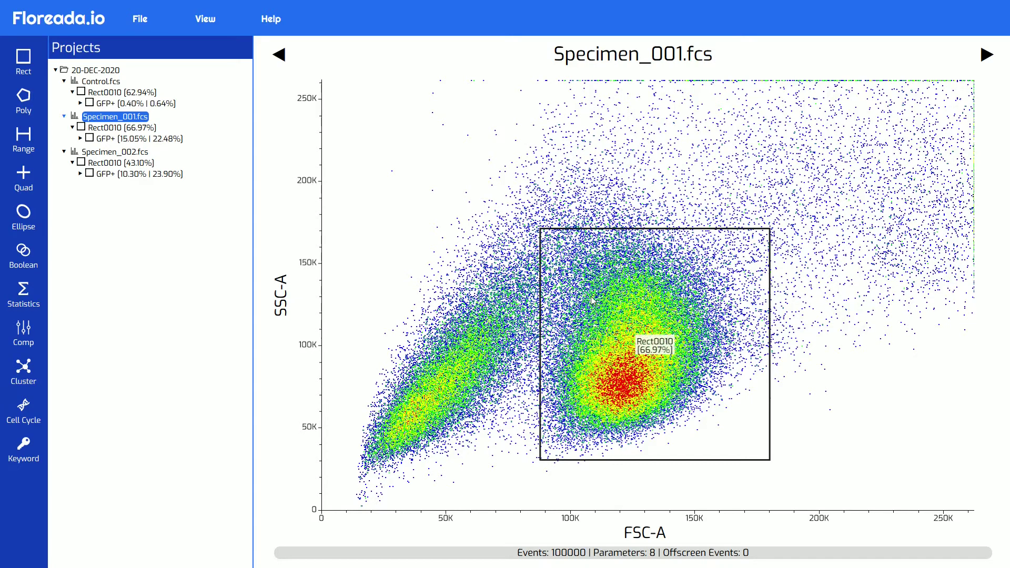
pyautogui.press('Right')
pyautogui.press('Right')
pyautogui.press('Right')
pyautogui.press('Right')
pyautogui.press('Right')
pyautogui.press('Right')
pyautogui.doubleClick(591, 298)
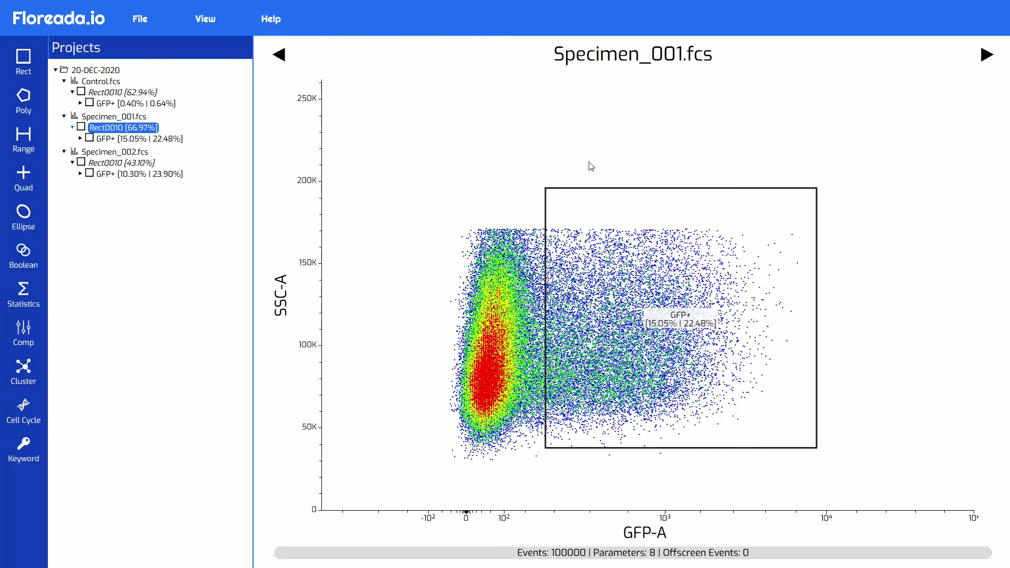
# Cycle the samples until Control.fcs's Rect0010 plot appears, with GFP+ holding only 0.40%.
pyautogui.click(279, 55)
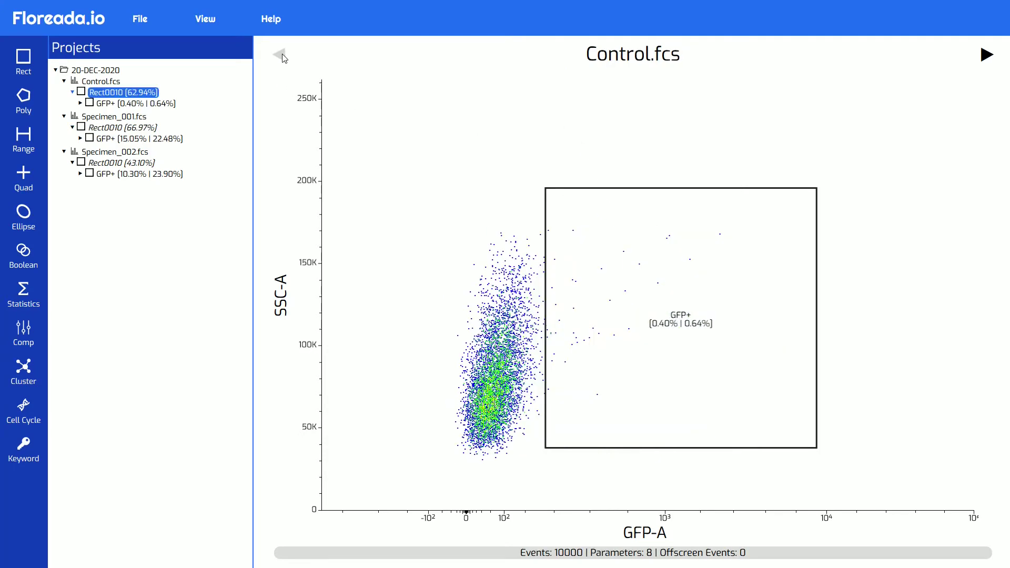
pyautogui.click(279, 55)
pyautogui.click(279, 55)
pyautogui.click(280, 55)
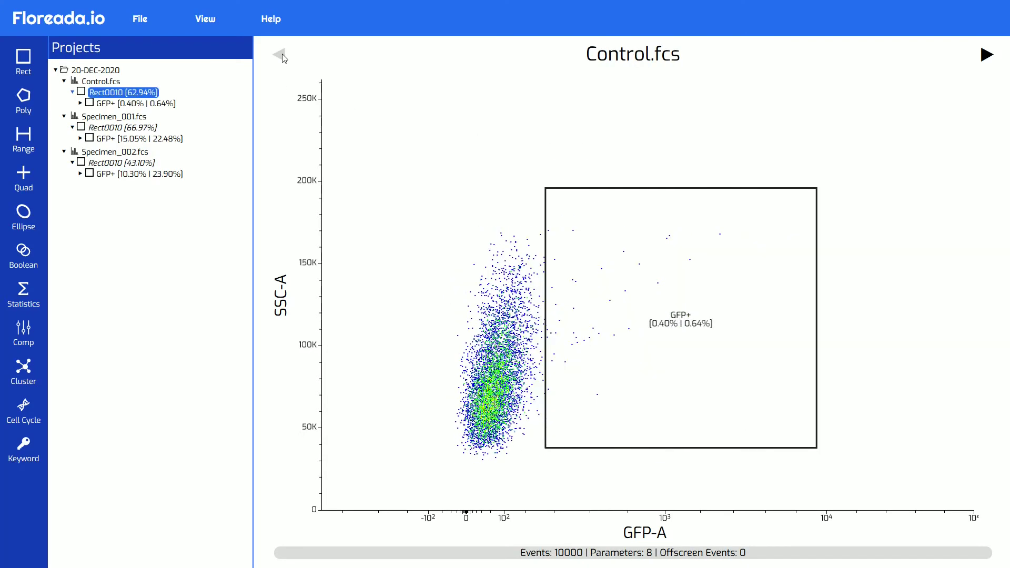